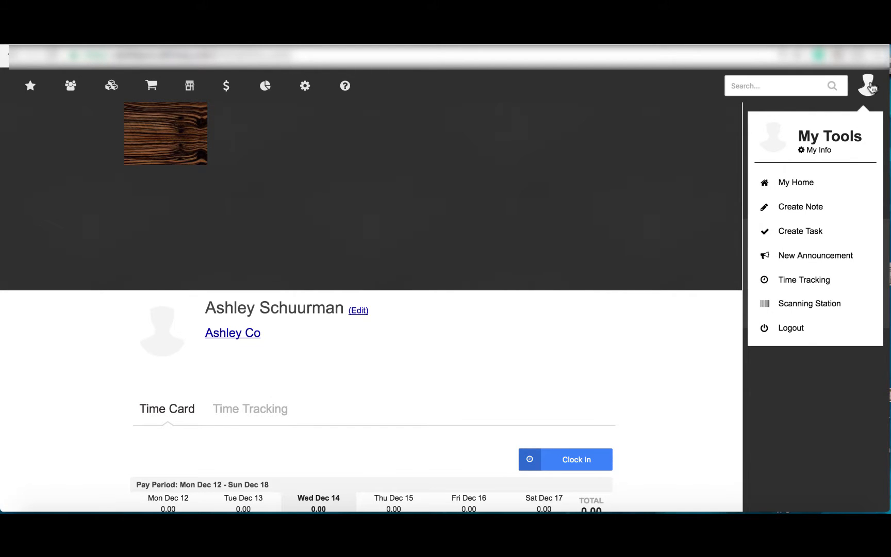
Open the Scanning Station and set its action to Process Time Tracking
left_click(808, 300)
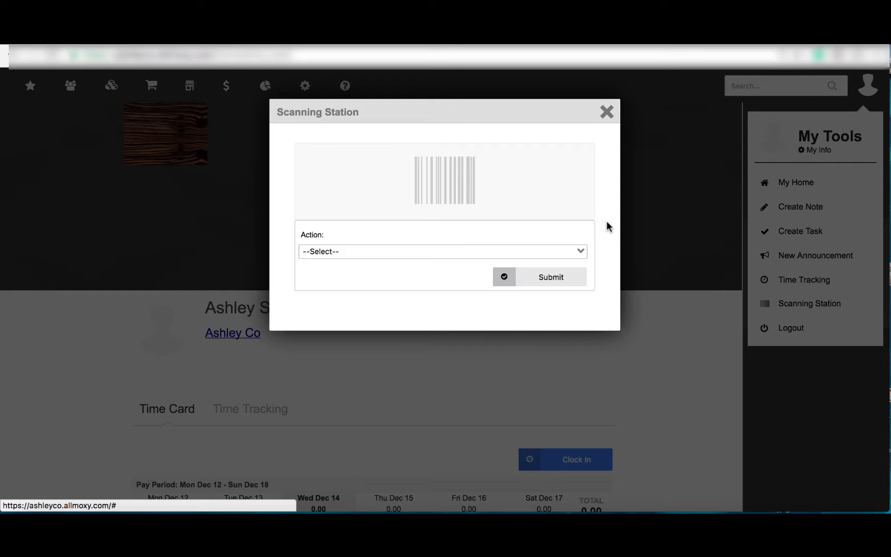
left_click(569, 253)
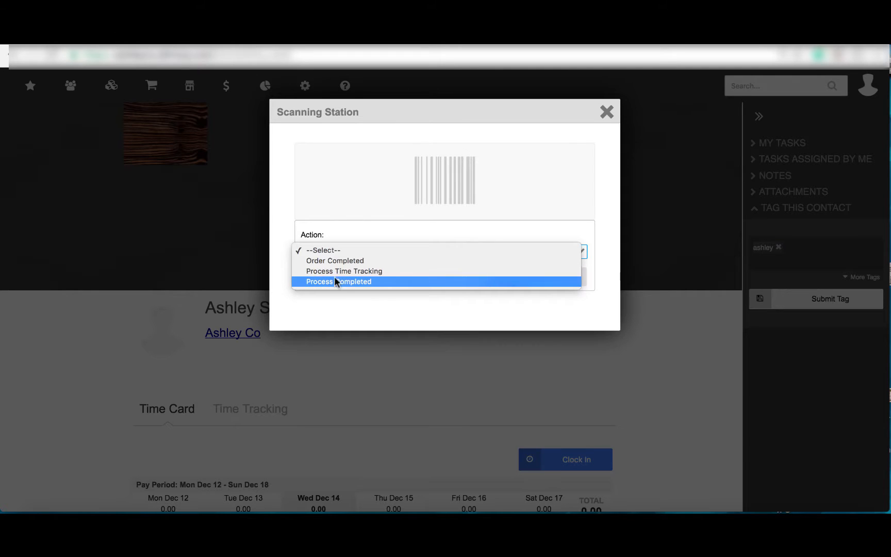
left_click(379, 271)
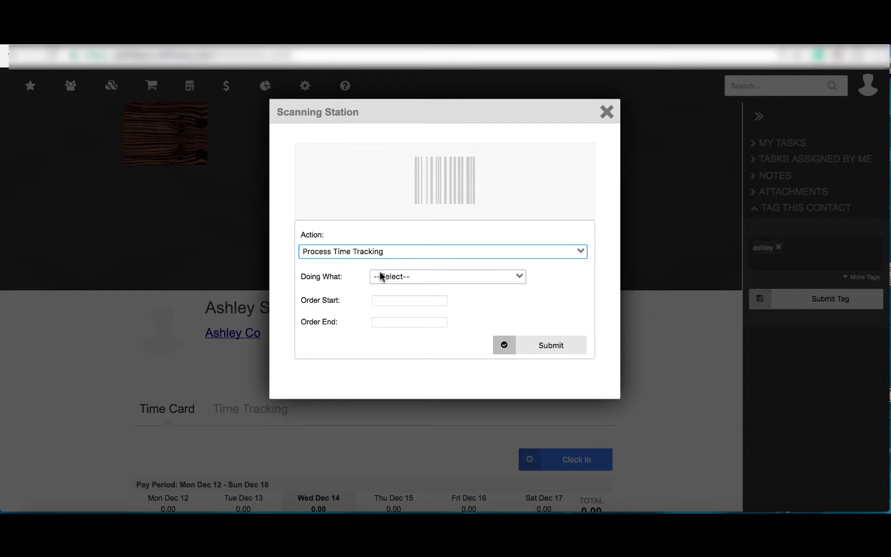
Set Doing What to Sanding and pick a suggested order number as the Order Start
left_click(430, 278)
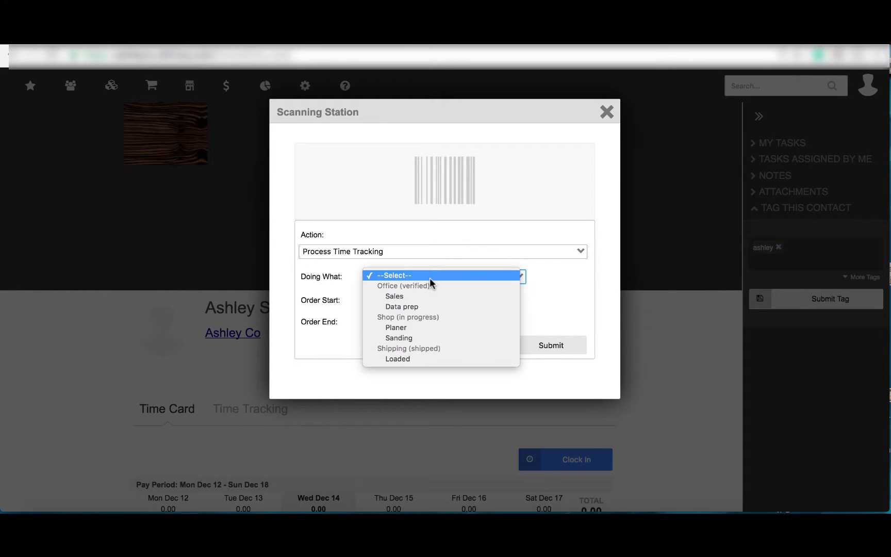
left_click(432, 336)
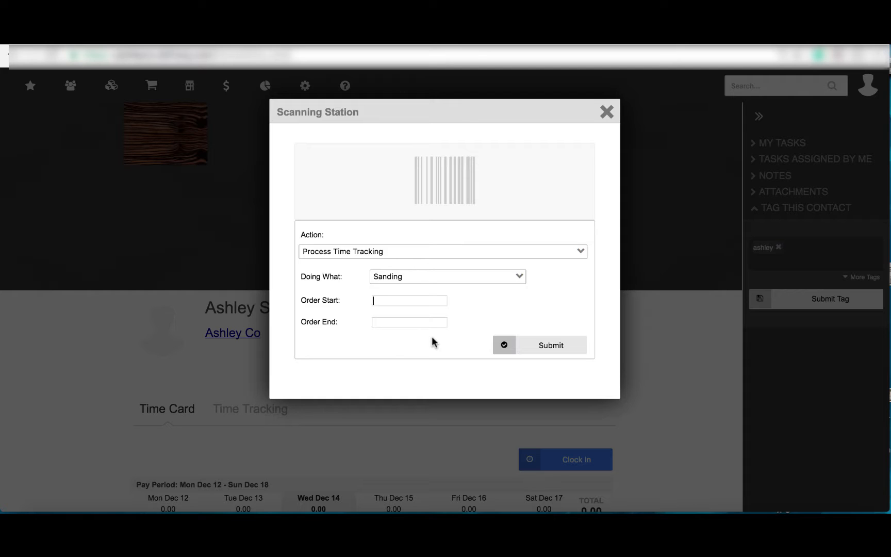
type("52646")
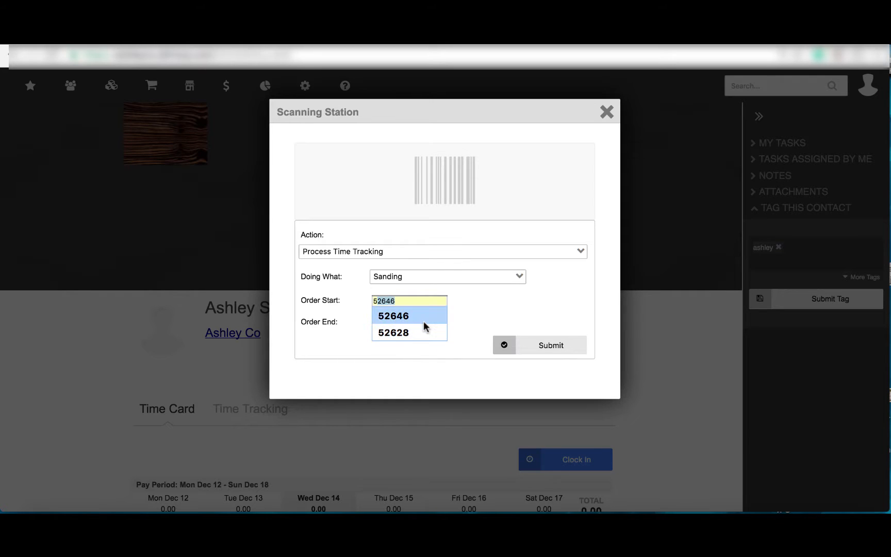
left_click(424, 321)
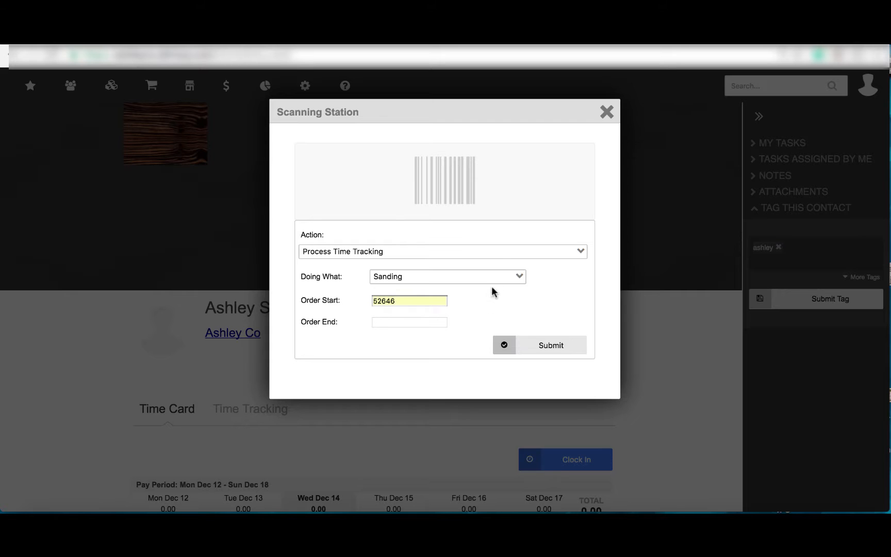
Switch the action to Process Completed and set Doing What to Sales
left_click(501, 252)
left_click(498, 258)
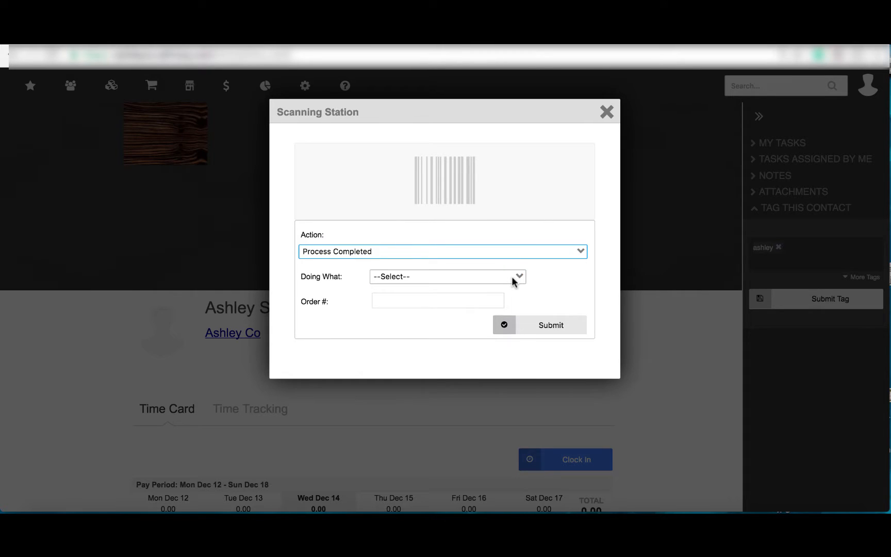
left_click(512, 276)
left_click(504, 295)
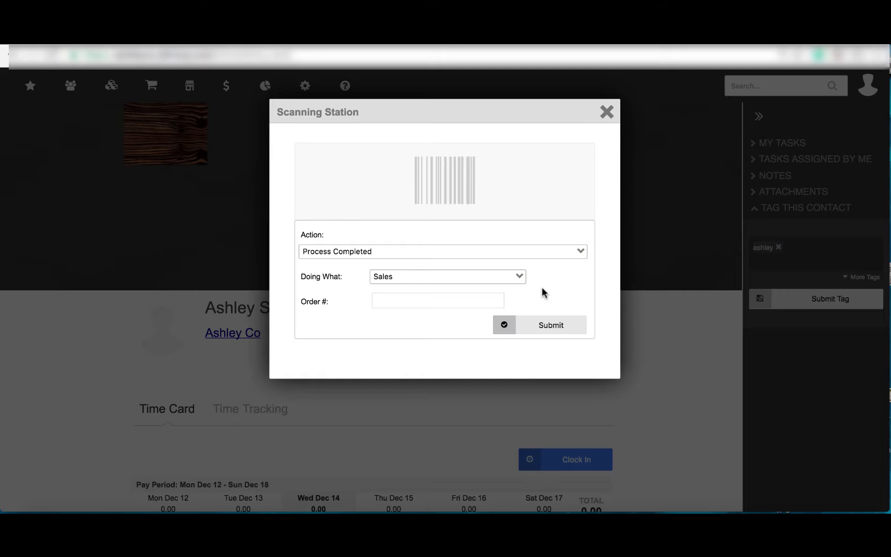
Switch the Scanning Station action to Order Completed
left_click(544, 255)
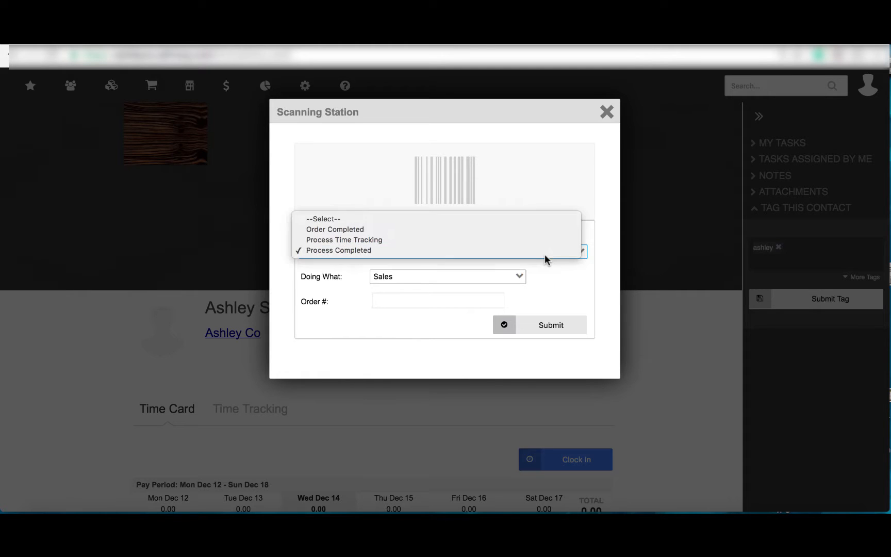
left_click(532, 231)
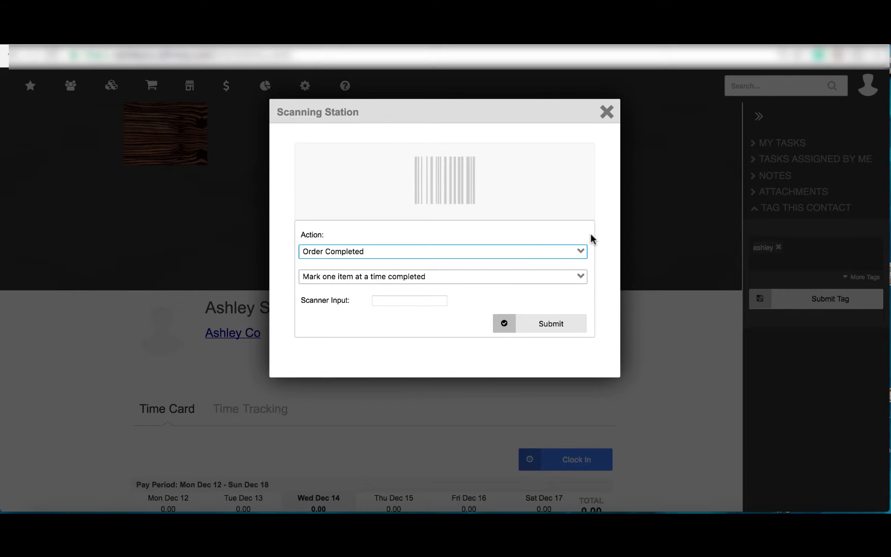
Review the order completion mode options, then close the Scanning Station
left_click(564, 278)
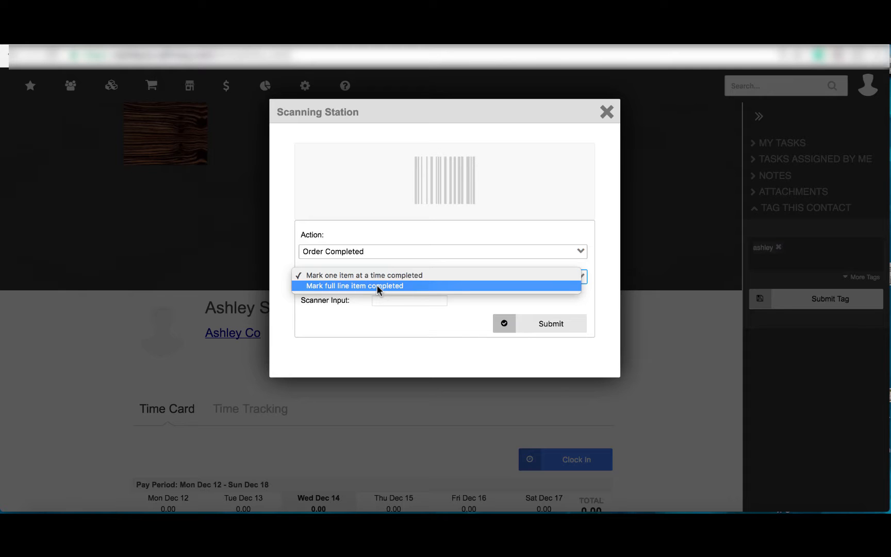
left_click(605, 111)
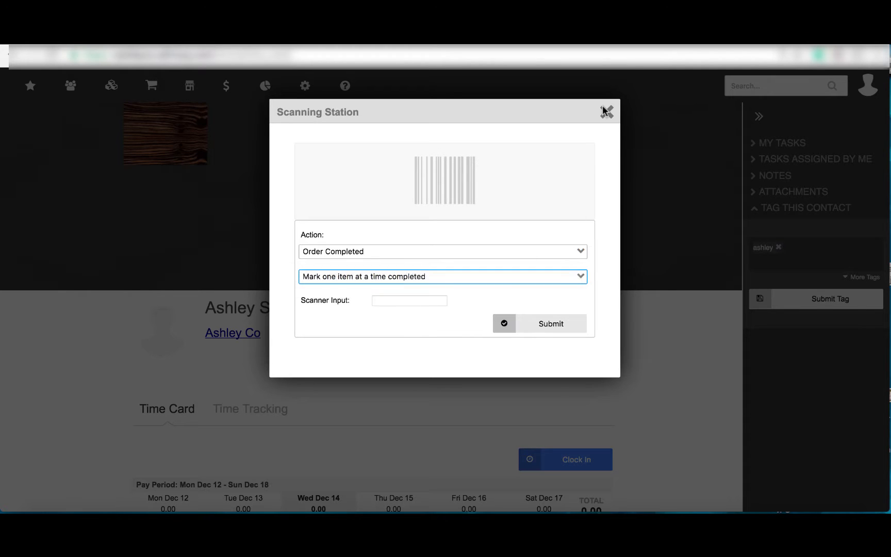
left_click(607, 111)
Open the E-Commerce Output Pages settings and start adding a new output page
mouse_move(308, 88)
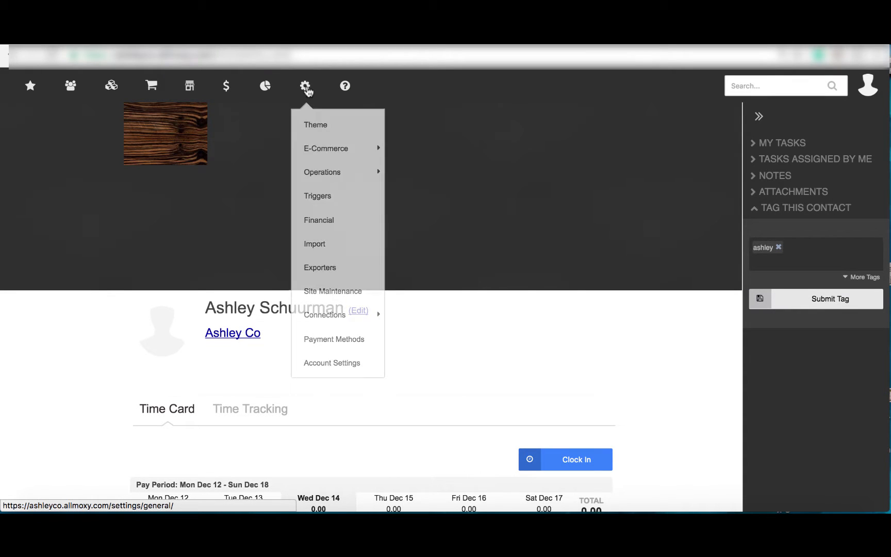
mouse_move(313, 145)
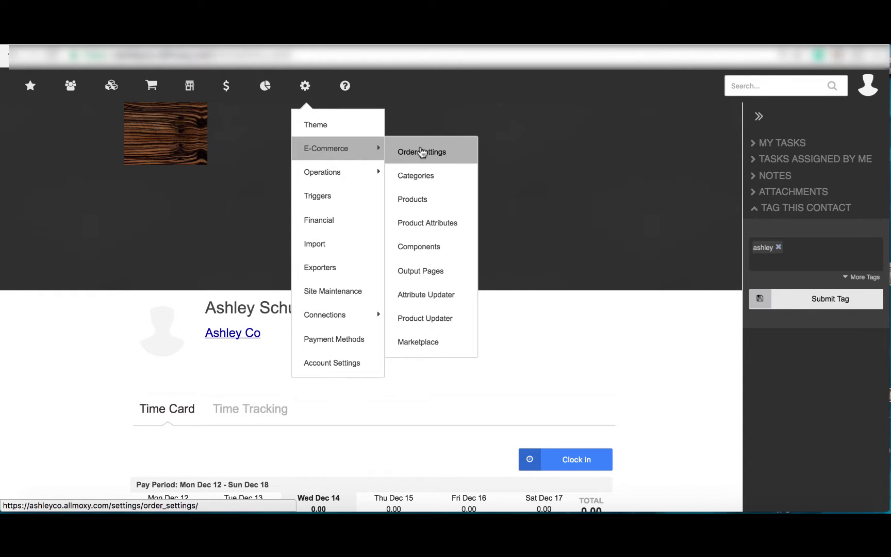
left_click(442, 273)
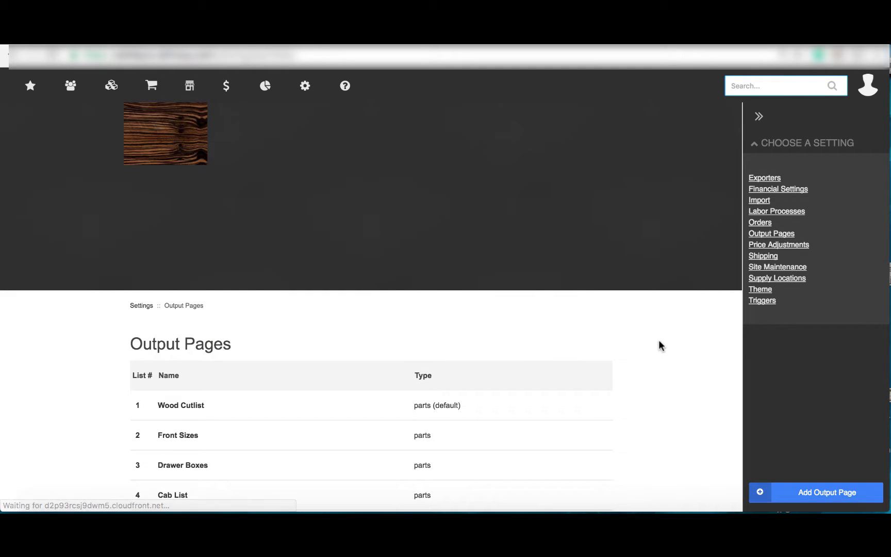
left_click(794, 491)
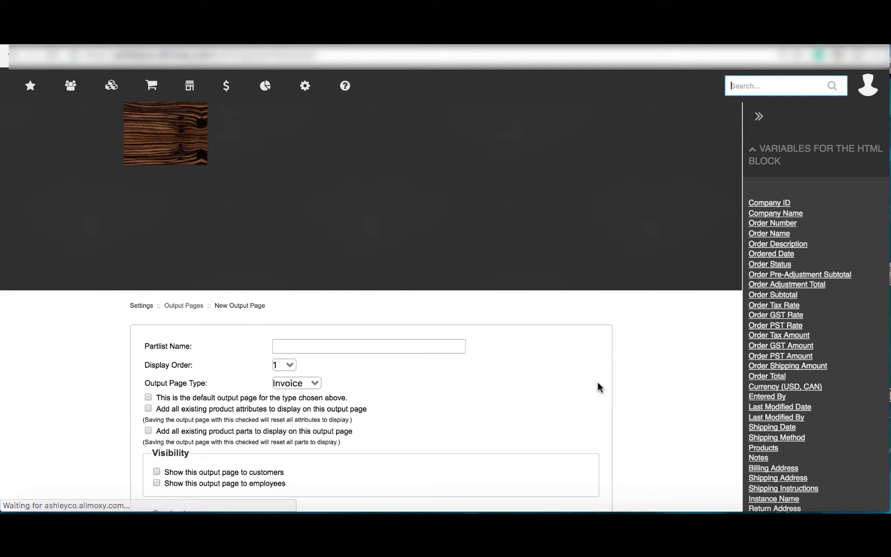
Enable Show Line Item Barcodes in the new output page's contents options
scroll(660, 392, "down", 10)
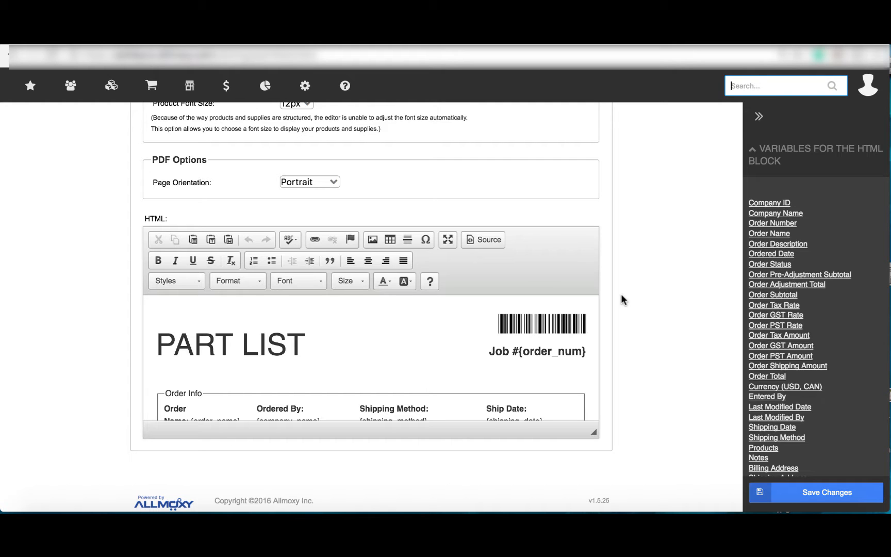
scroll(621, 293, "up", 3)
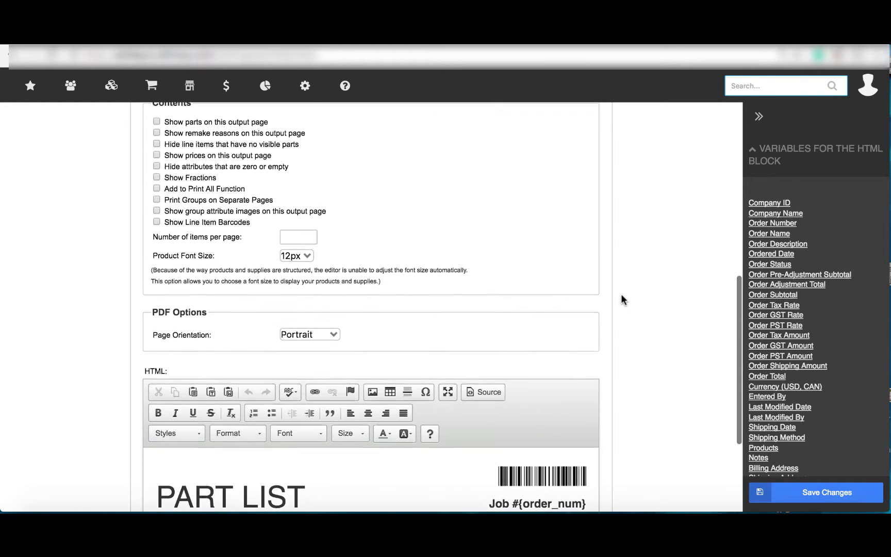
left_click(157, 223)
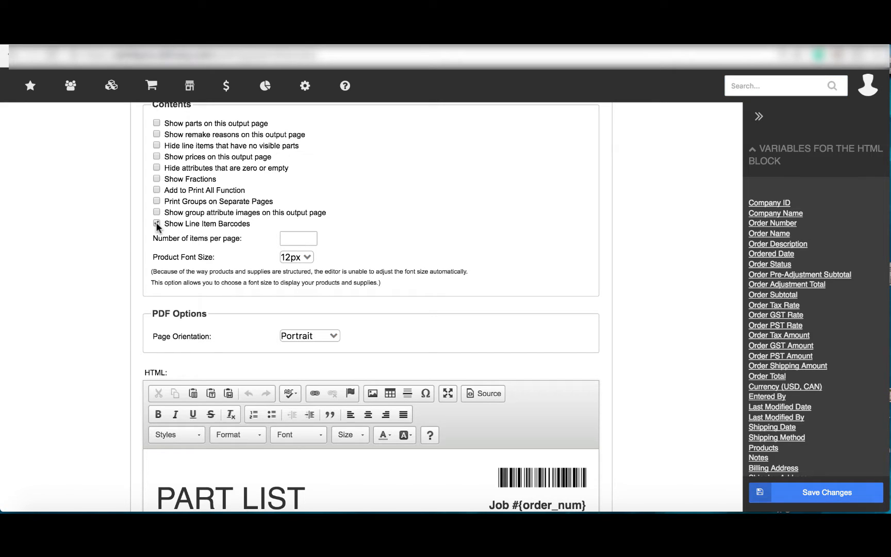
Go to all orders, leaving the output page unsaved, and open the 'Looking at export' order
mouse_move(152, 88)
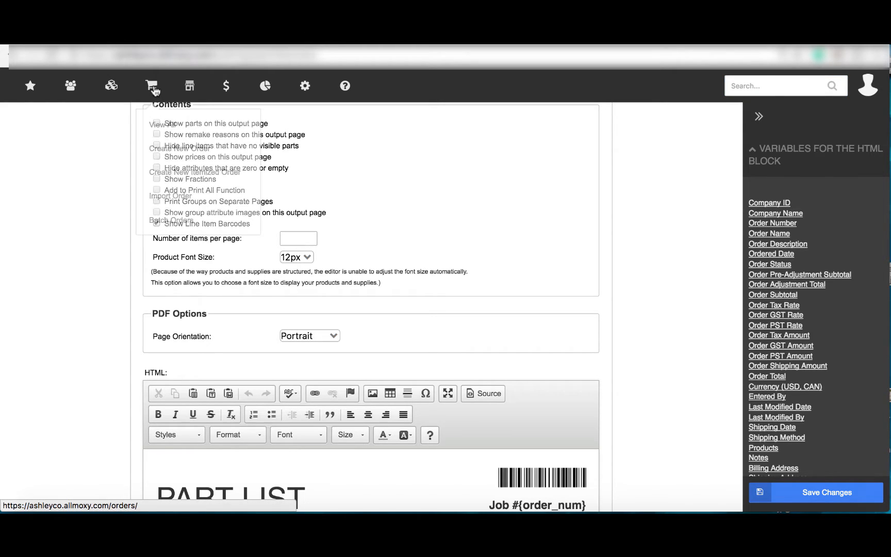
left_click(159, 124)
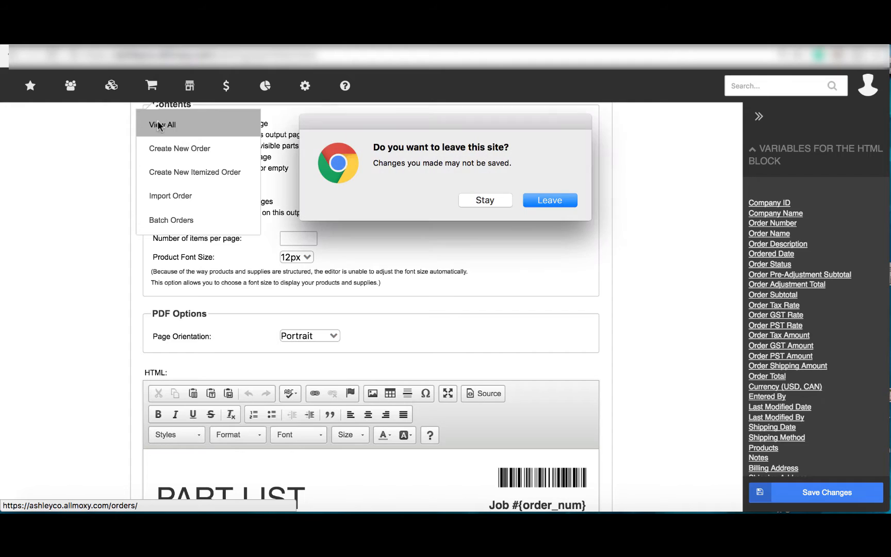
left_click(529, 199)
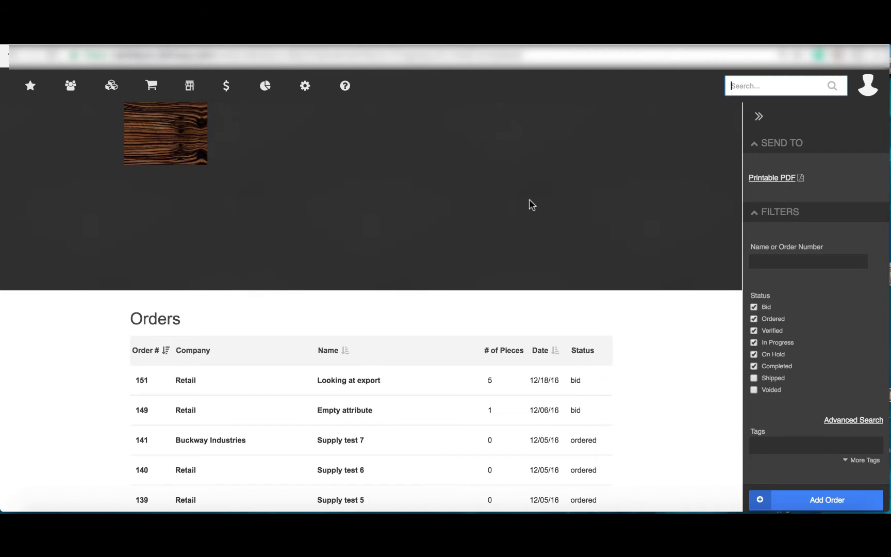
left_click(142, 379)
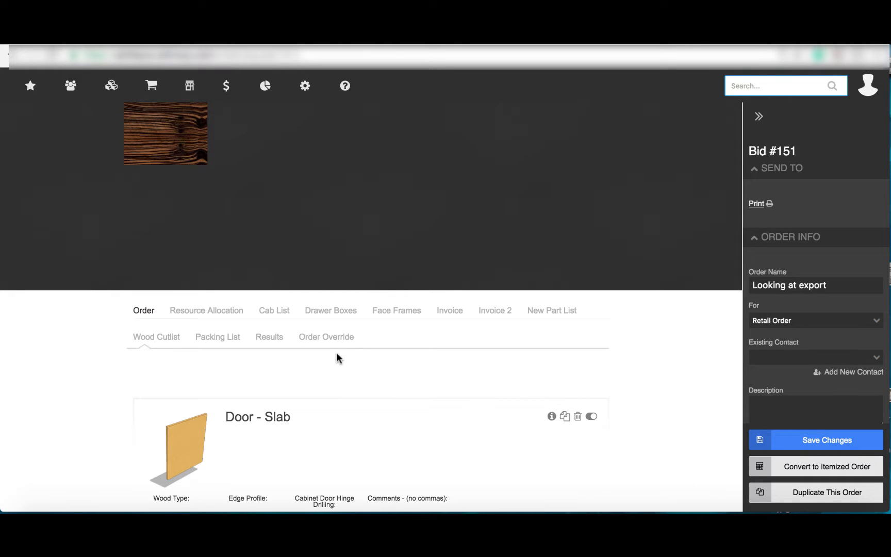
Open the order's Face Frames output page
scroll(420, 348, "down", 3)
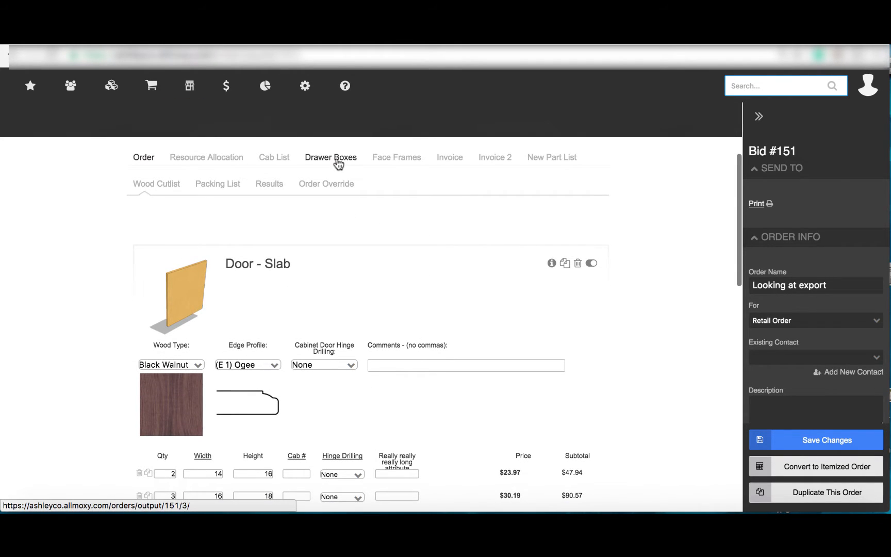
left_click(399, 160)
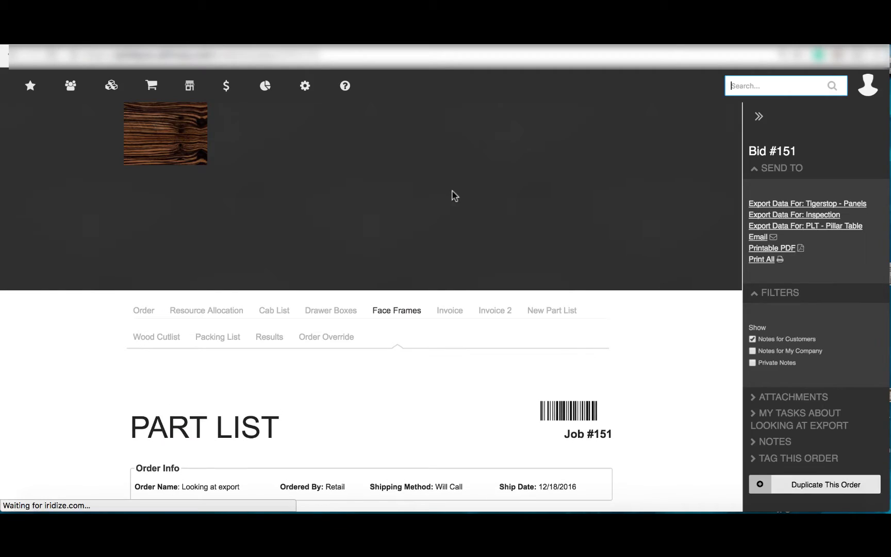
Open the Wood Cutlist output page and review its line item barcodes
scroll(637, 298, "down", 3)
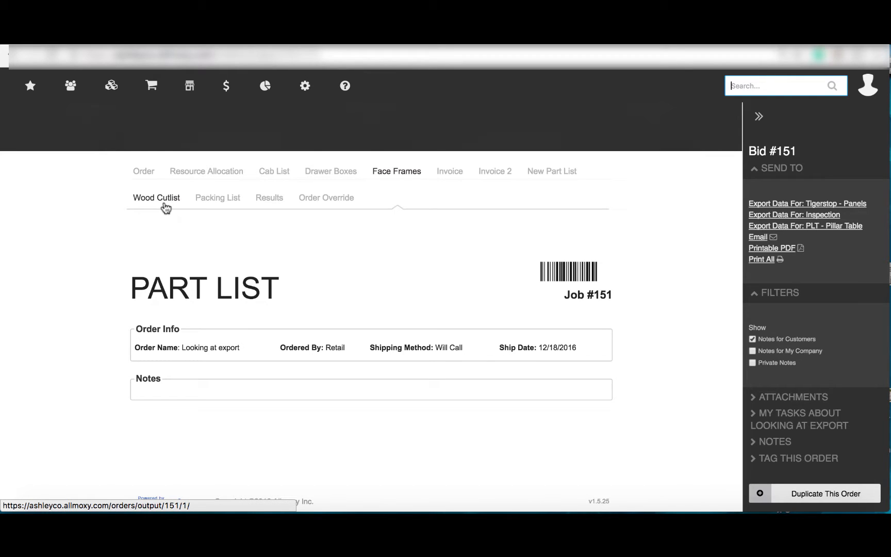
left_click(166, 208)
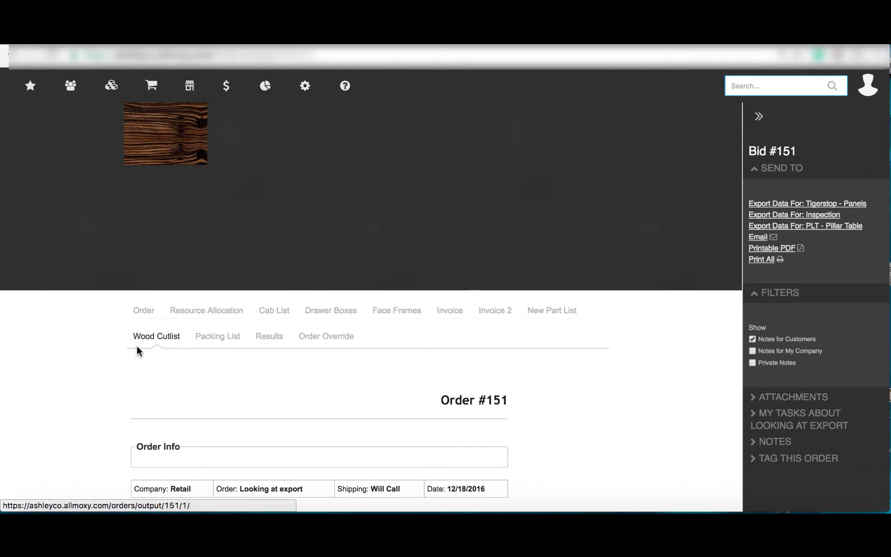
scroll(103, 383, "down", 3)
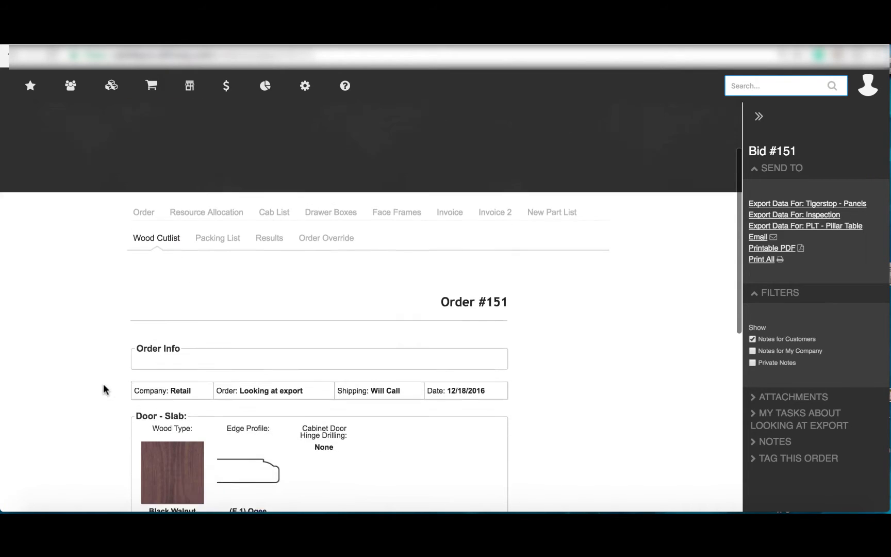
scroll(104, 384, "down", 4)
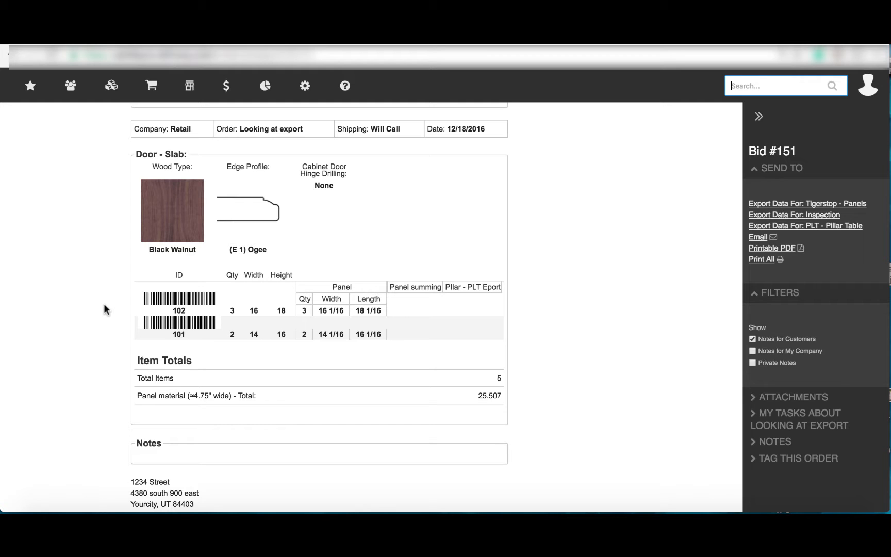
scroll(104, 304, "up", 3)
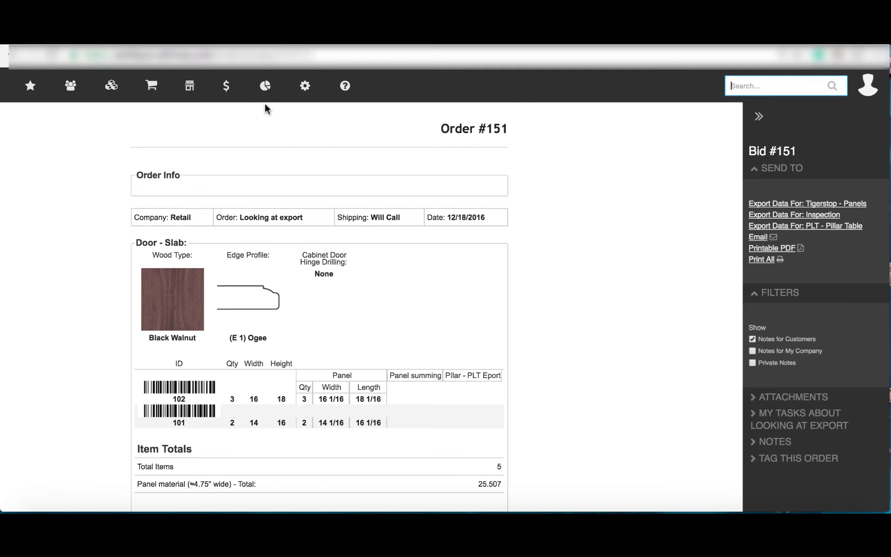
Open the Shipping Report from the Production reports
mouse_move(266, 86)
mouse_move(279, 153)
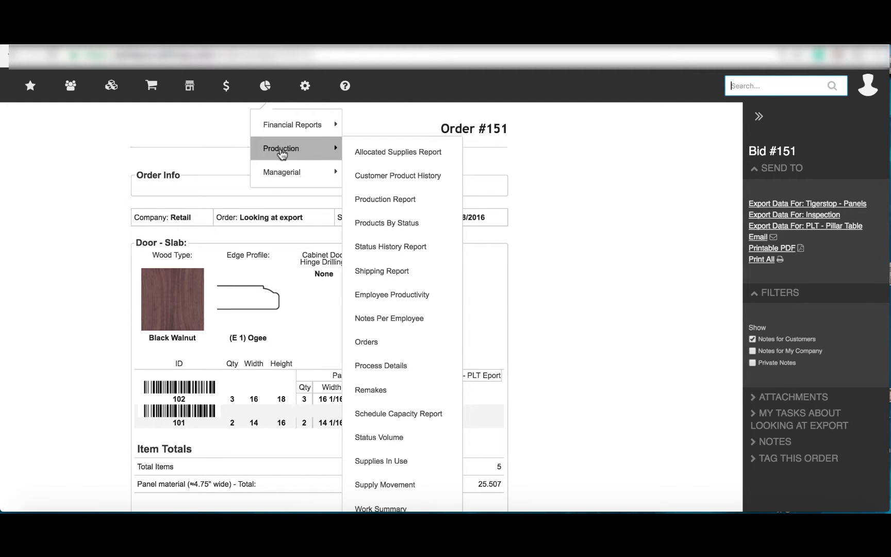
left_click(413, 269)
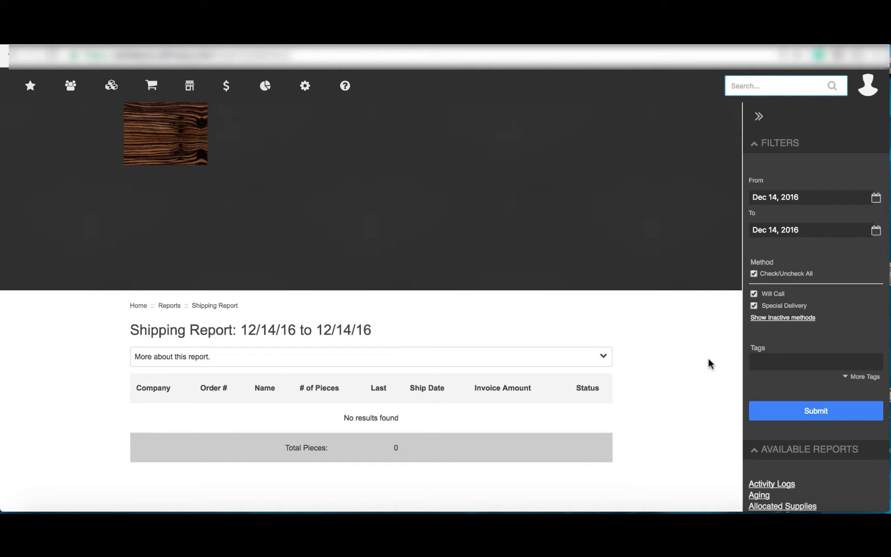
Set the Shipping Report's start date to Dec 1, 2015 and run the report
left_click(875, 201)
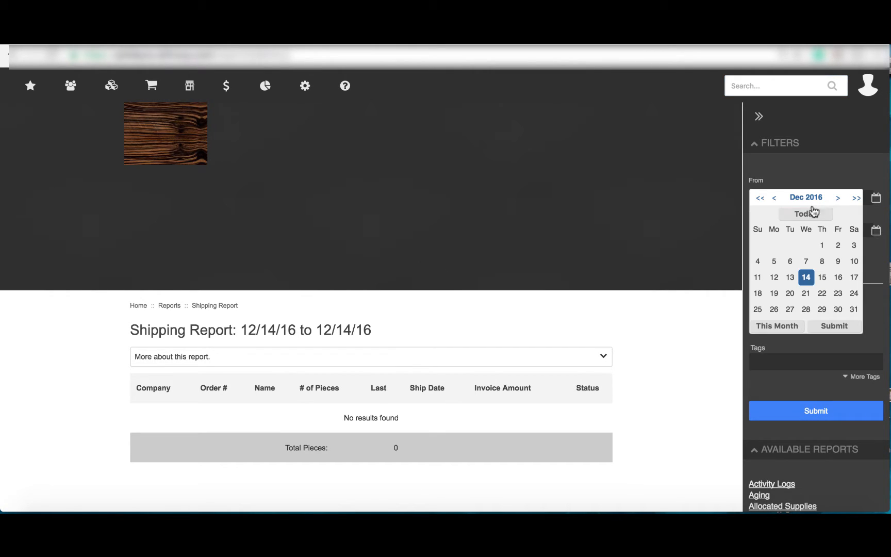
left_click(757, 199)
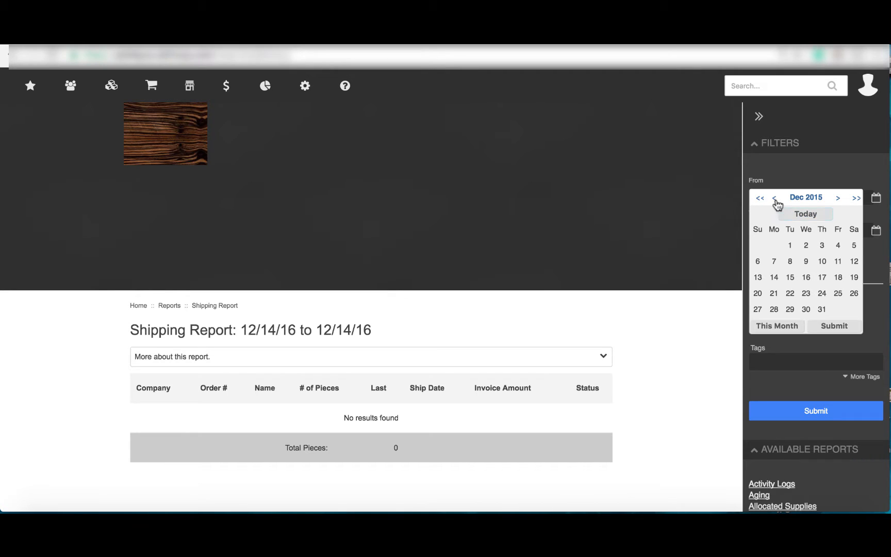
left_click(791, 245)
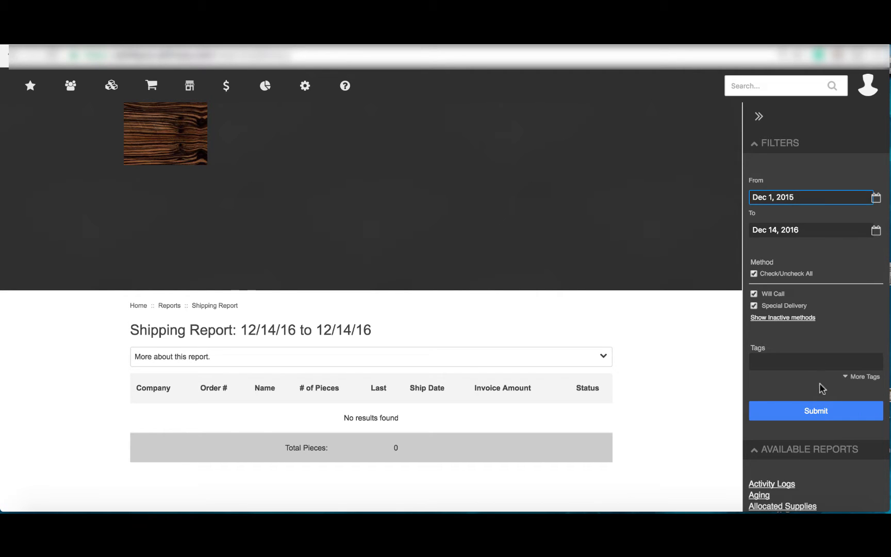
left_click(817, 410)
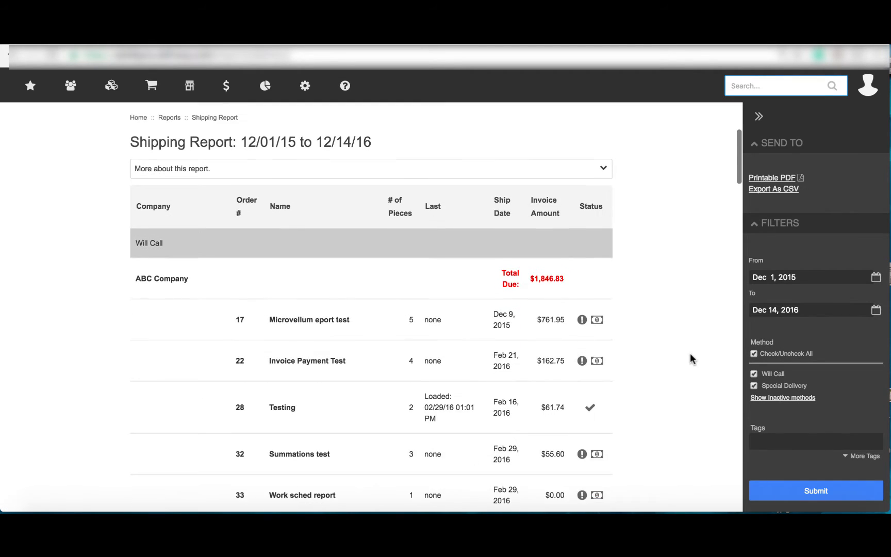
Open the completion checklist of the Summations test order, review its items, and close it
scroll(690, 358, "down", 3)
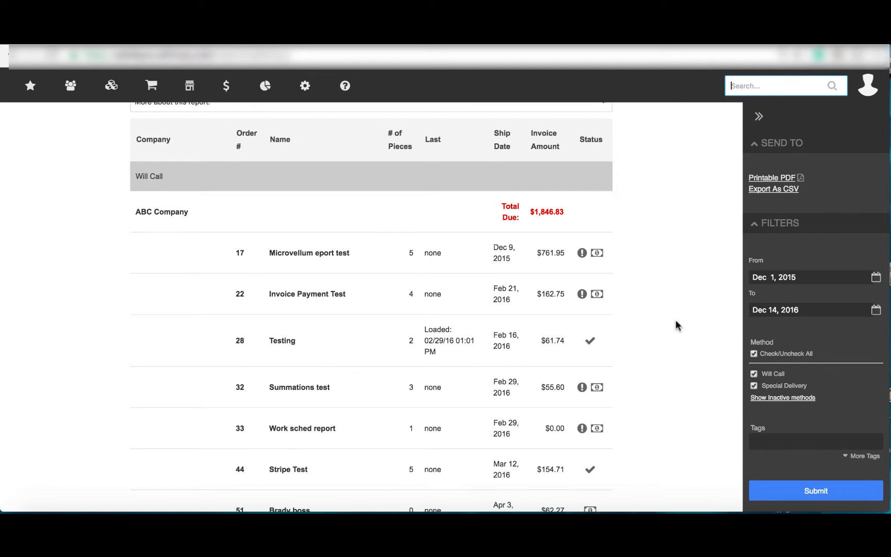
scroll(648, 292, "down", 4)
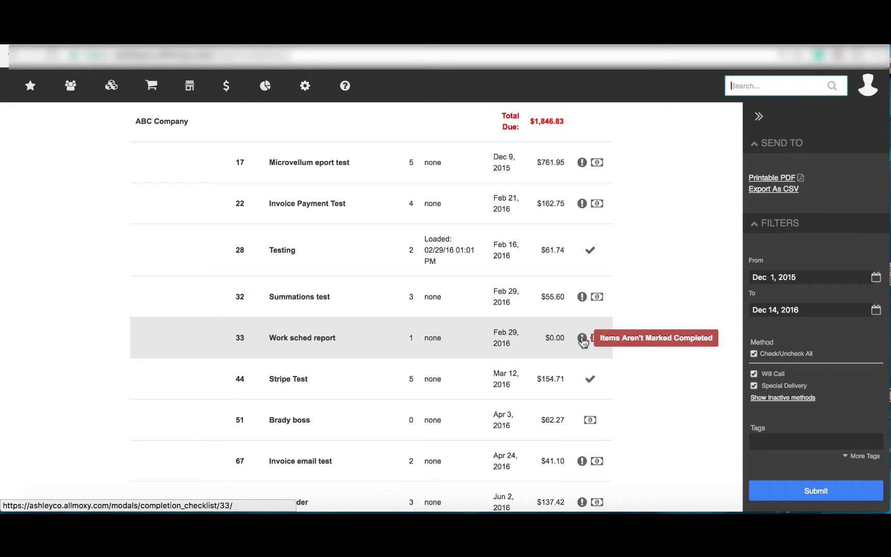
left_click(582, 299)
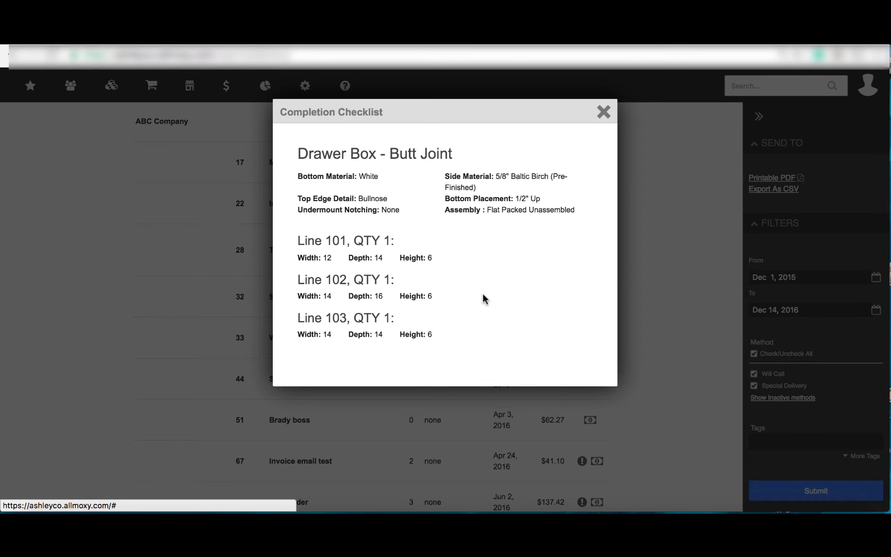
left_click(605, 112)
Open the Scanning Station from the user tools and choose the Process Time Tracking action
mouse_move(305, 87)
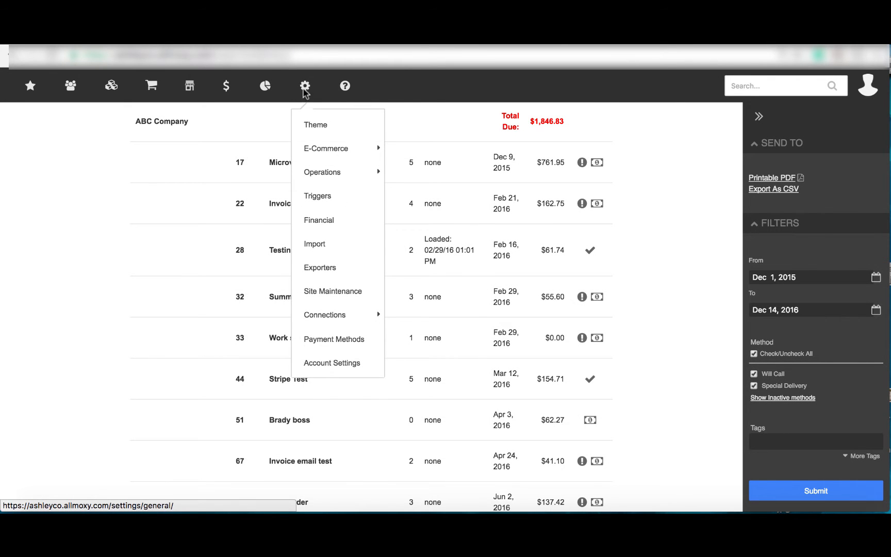
mouse_move(324, 150)
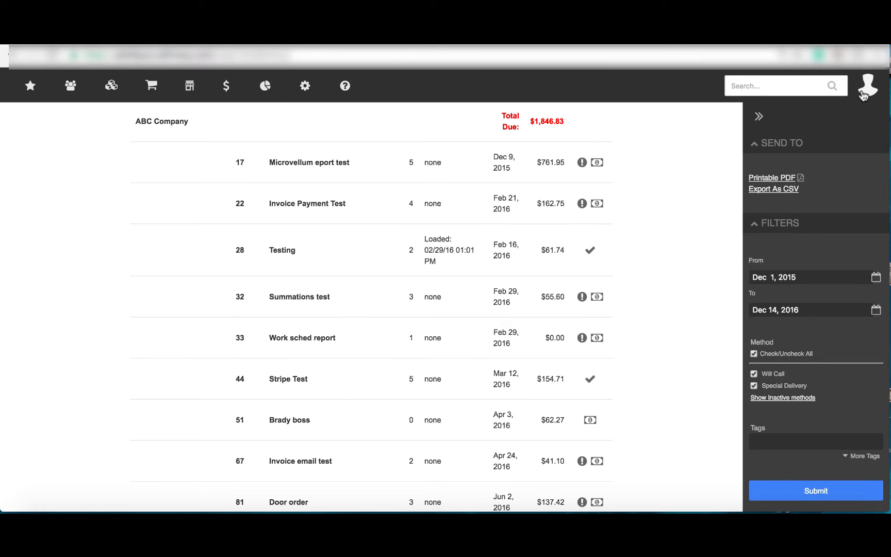
mouse_move(863, 93)
left_click(797, 303)
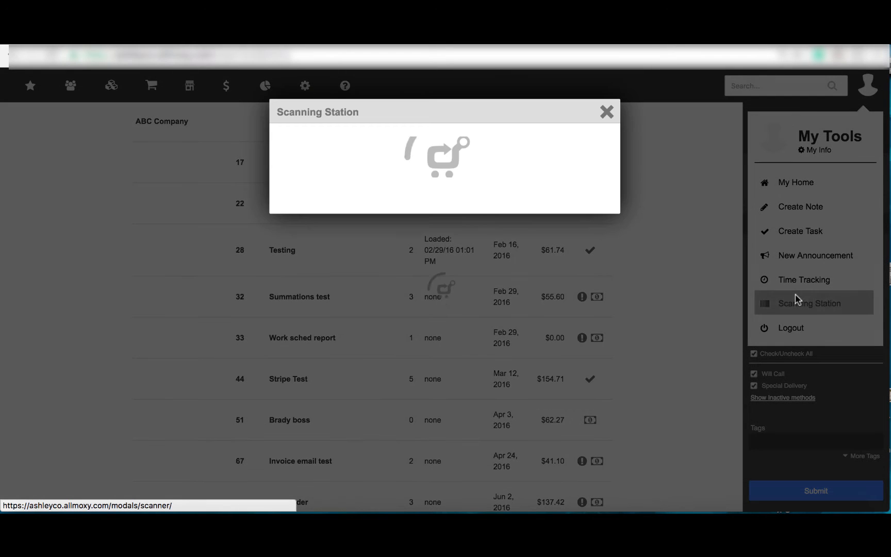
left_click(451, 249)
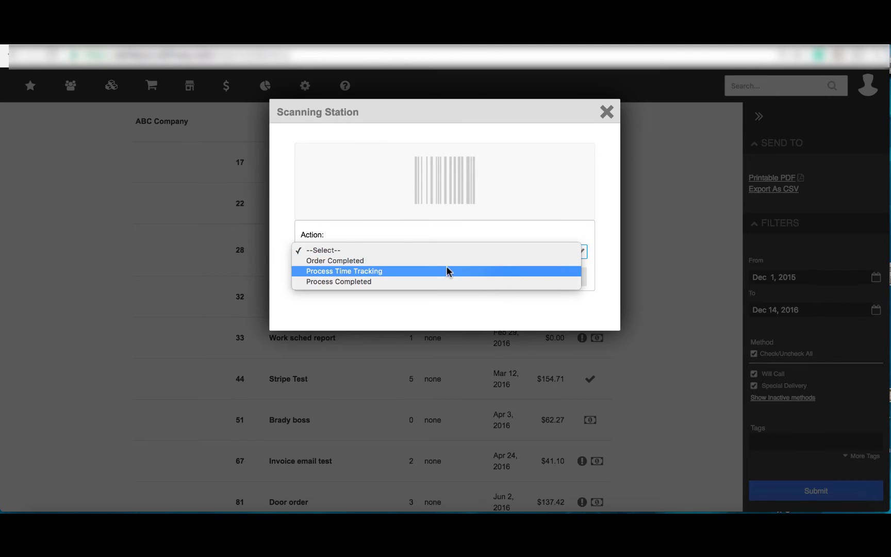
left_click(446, 271)
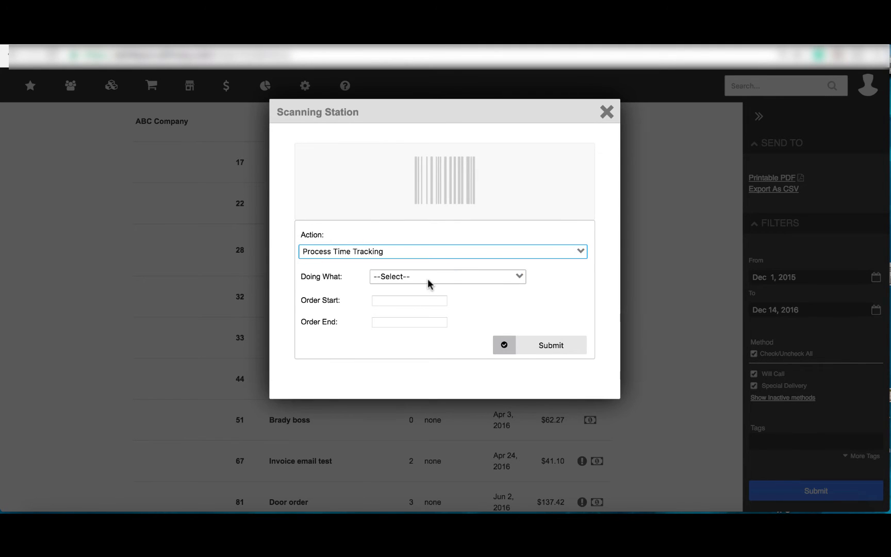
Set Doing What to Data prep, scan the order's barcode into Order Start, and close the Scanning Station
left_click(427, 281)
left_click(428, 316)
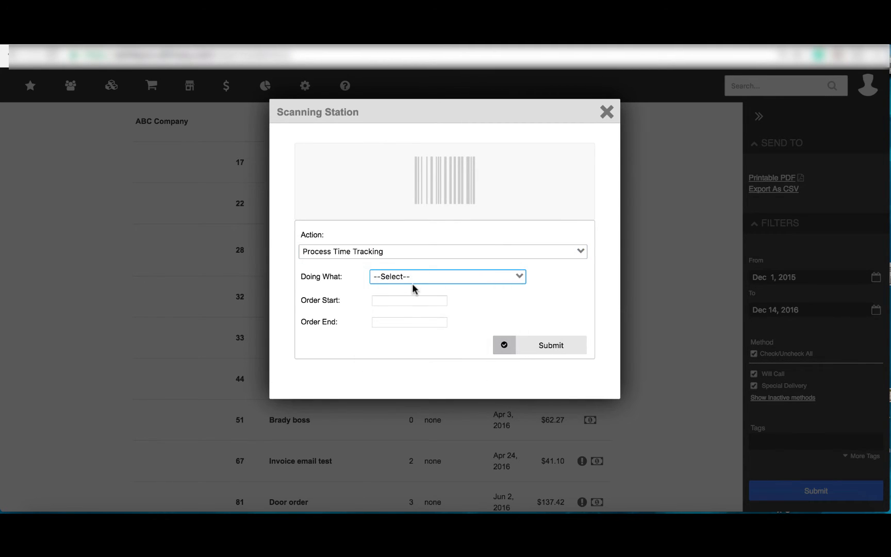
left_click(409, 281)
left_click(408, 304)
left_click(408, 304)
left_click(410, 316)
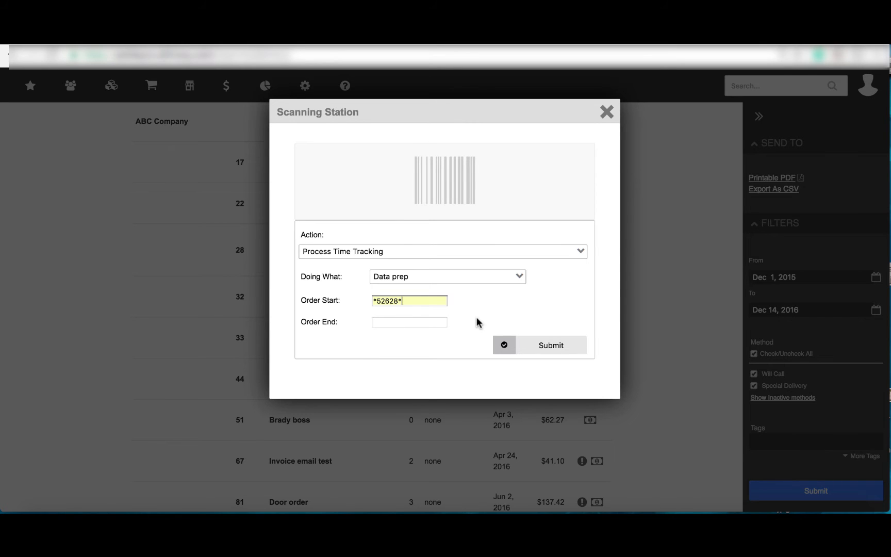
left_click(607, 114)
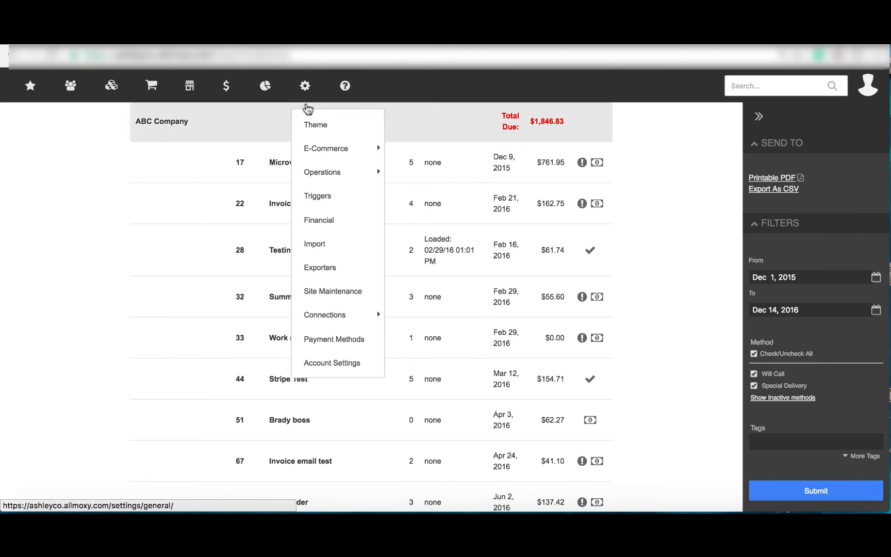
Go to the Output Pages settings and open the Face Frames output page
mouse_move(309, 147)
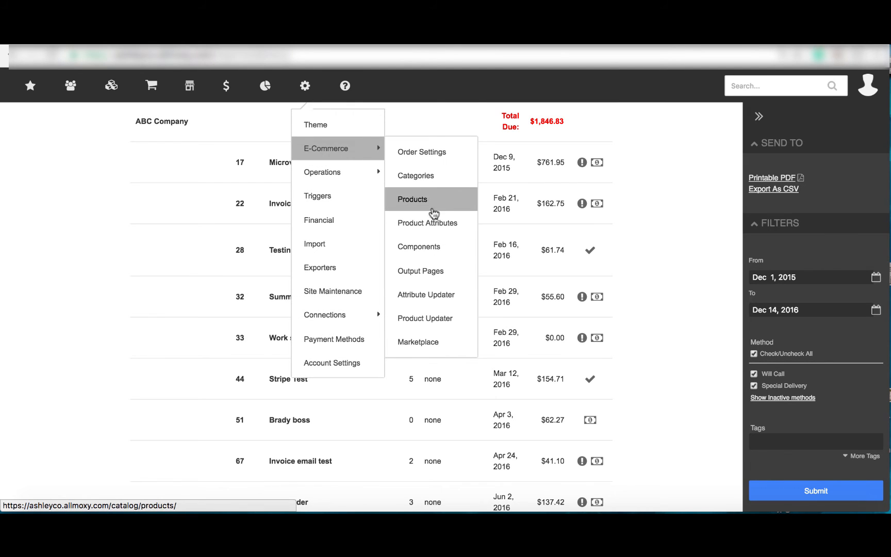
left_click(434, 273)
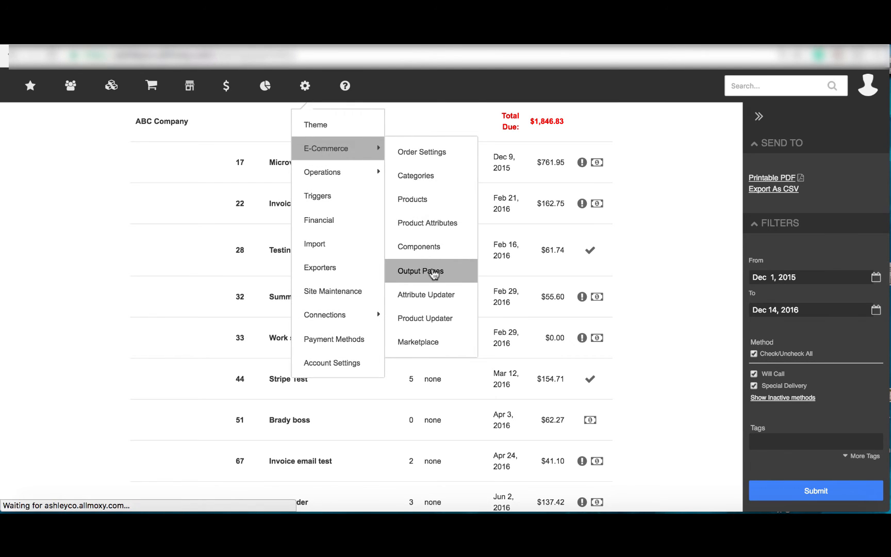
scroll(627, 355, "down", 5)
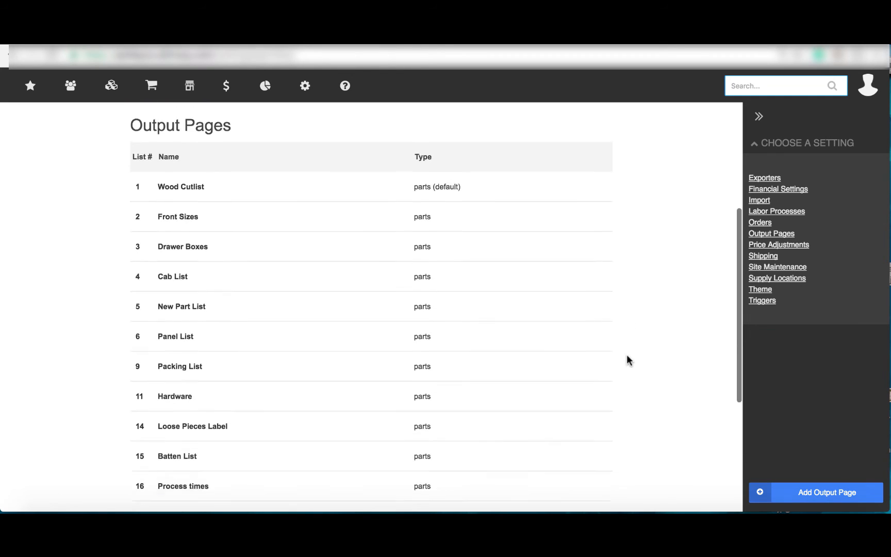
scroll(627, 356, "down", 1)
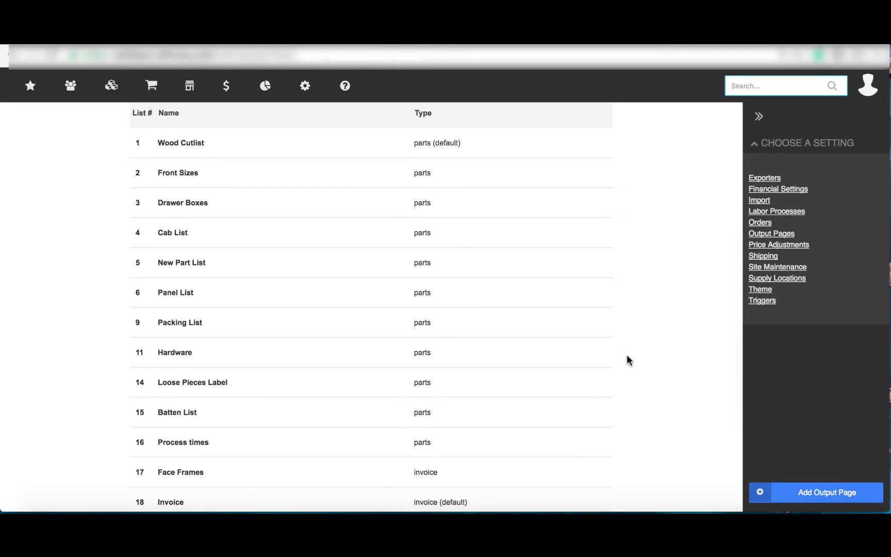
scroll(627, 360, "down", 1)
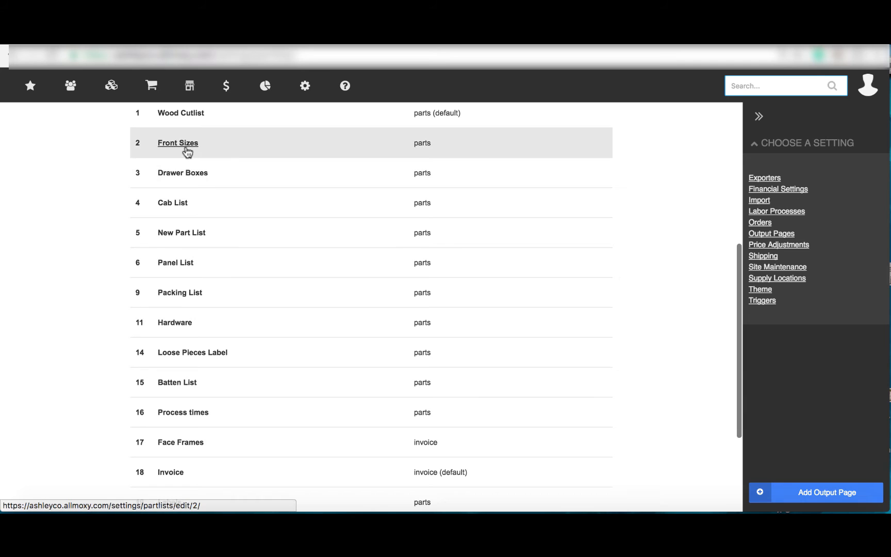
scroll(188, 366, "down", 2)
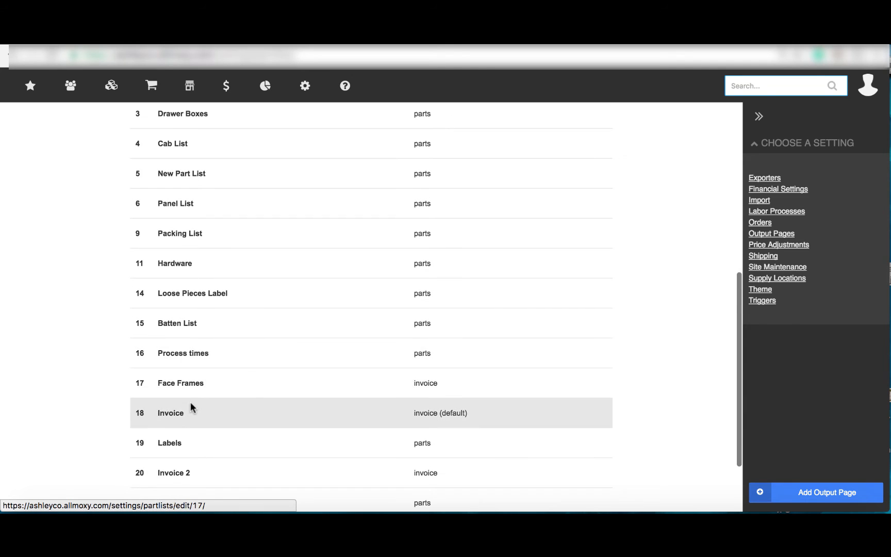
left_click(155, 383)
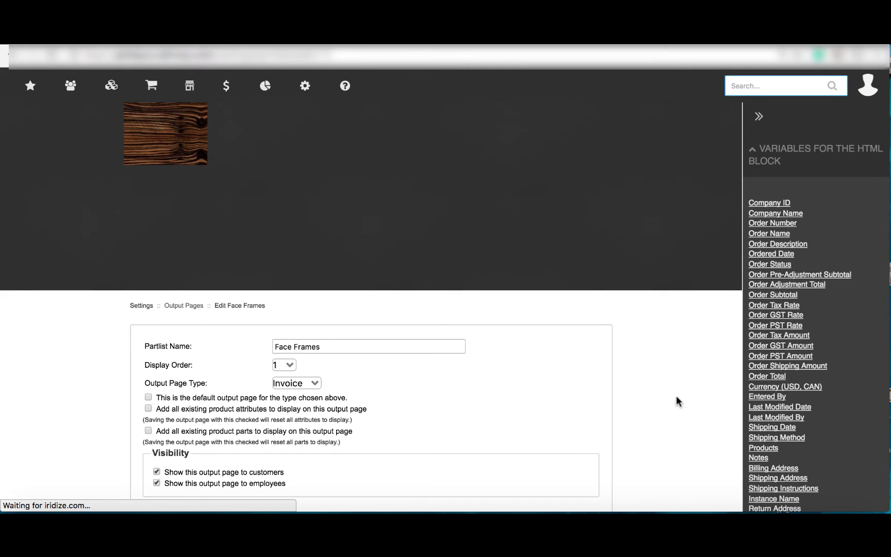
Enlarge the HTML editor and switch it to source view
scroll(676, 397, "down", 10)
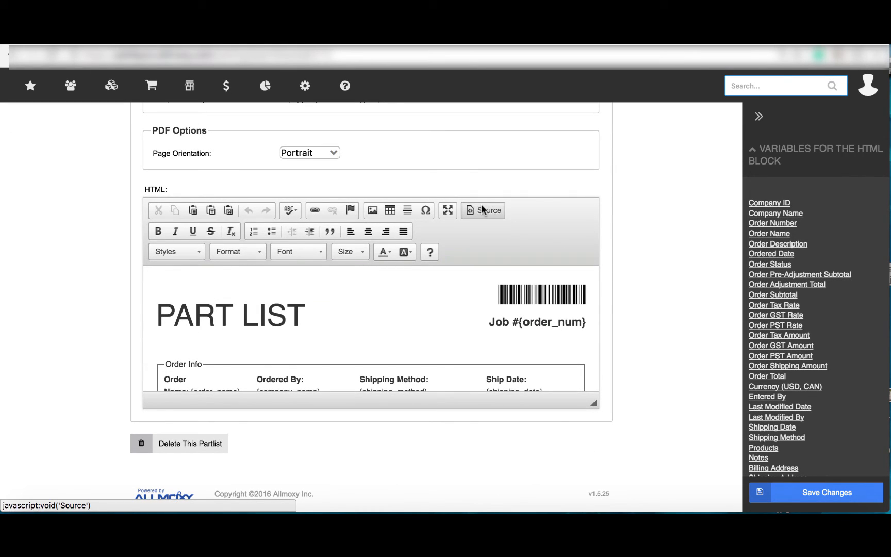
left_click_drag(596, 406, 612, 491)
scroll(670, 315, "down", 1)
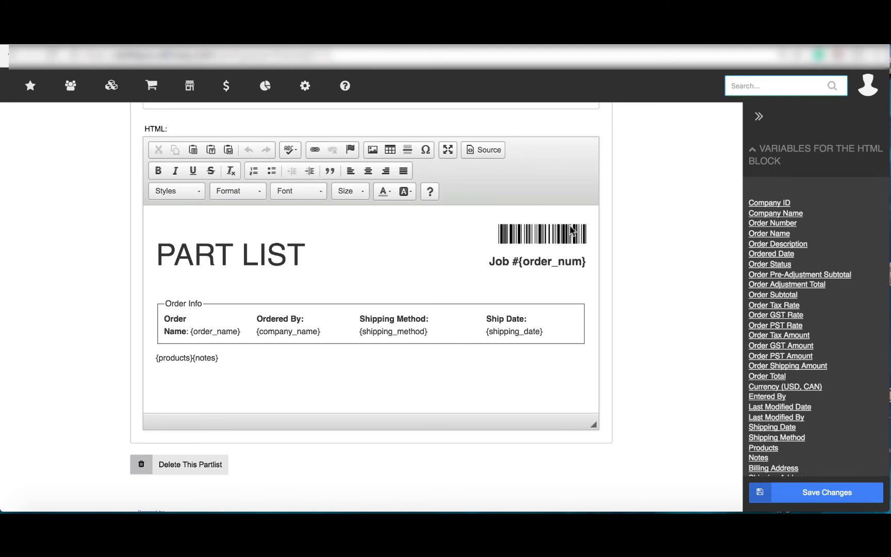
left_click(479, 151)
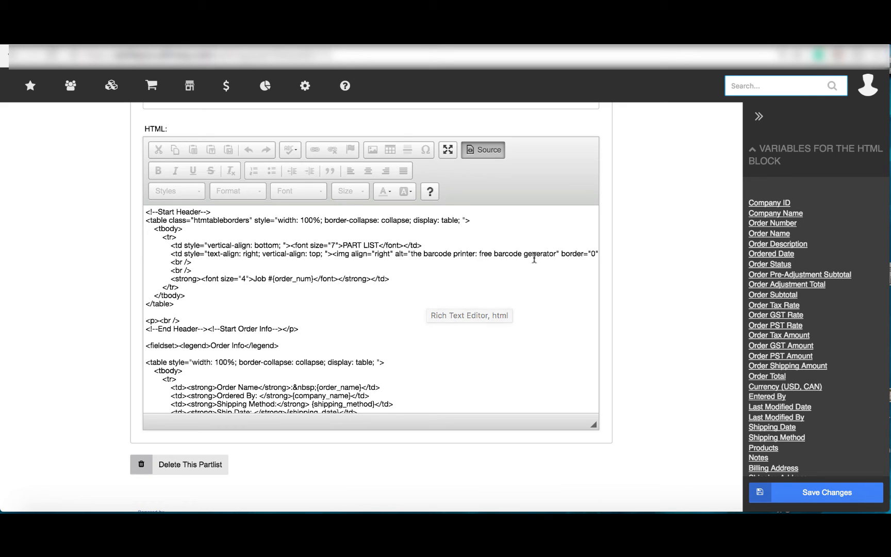
Remove the quotation marks around {order_num} in the barcode image code and save the output page
scroll(524, 254, "right", 10)
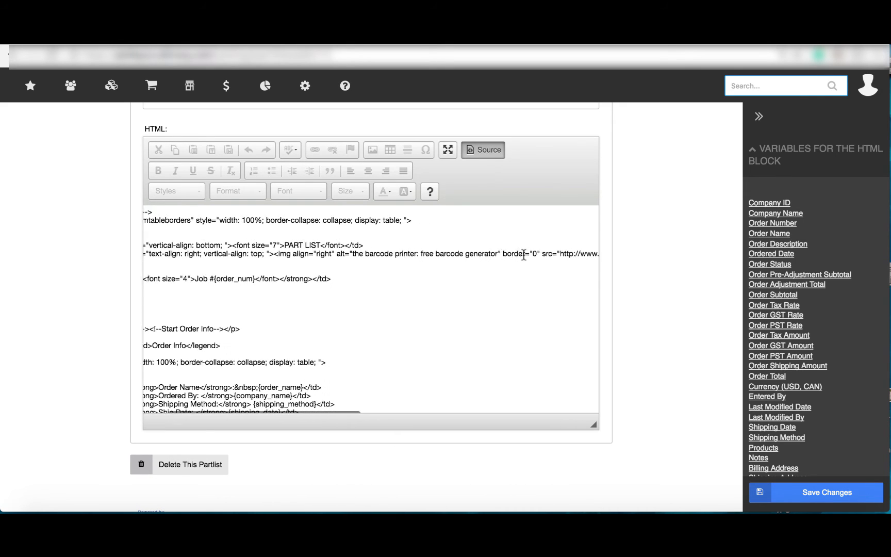
scroll(523, 254, "right", 5)
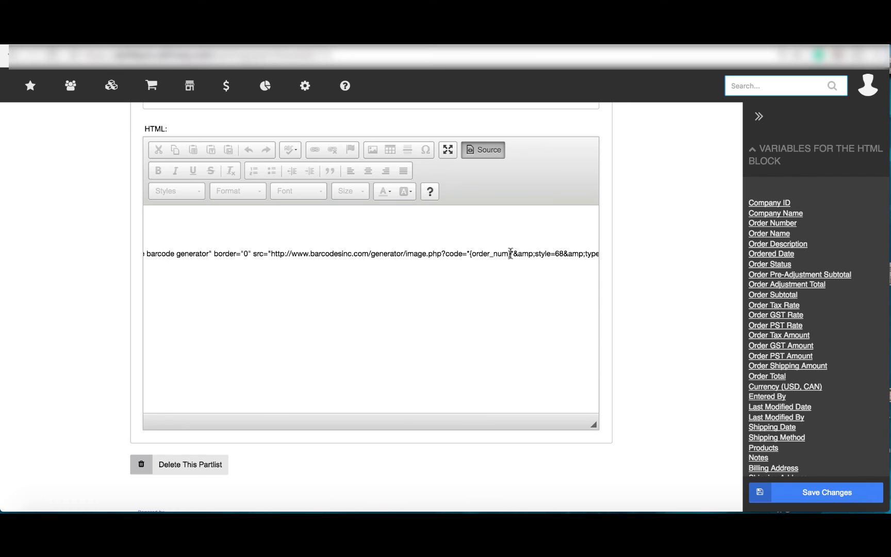
left_click_drag(511, 254, 472, 253)
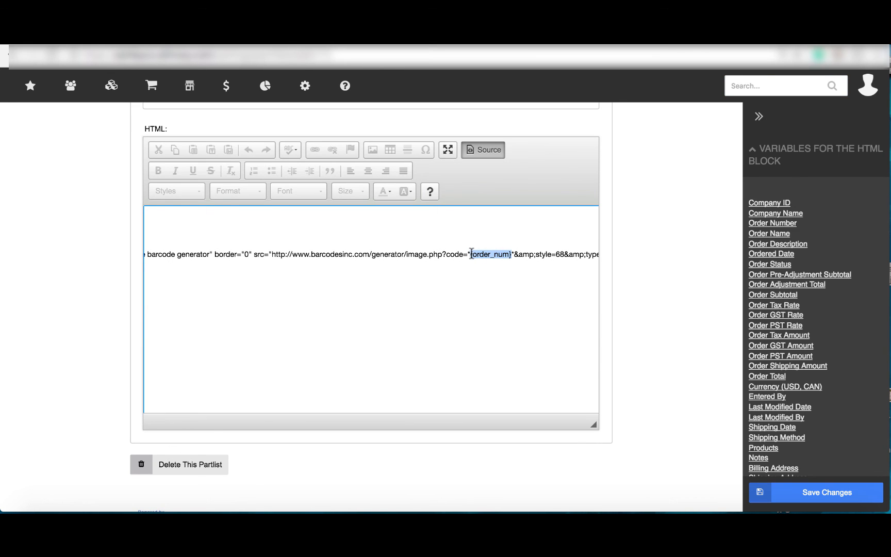
left_click(513, 254)
key("BackSpace")
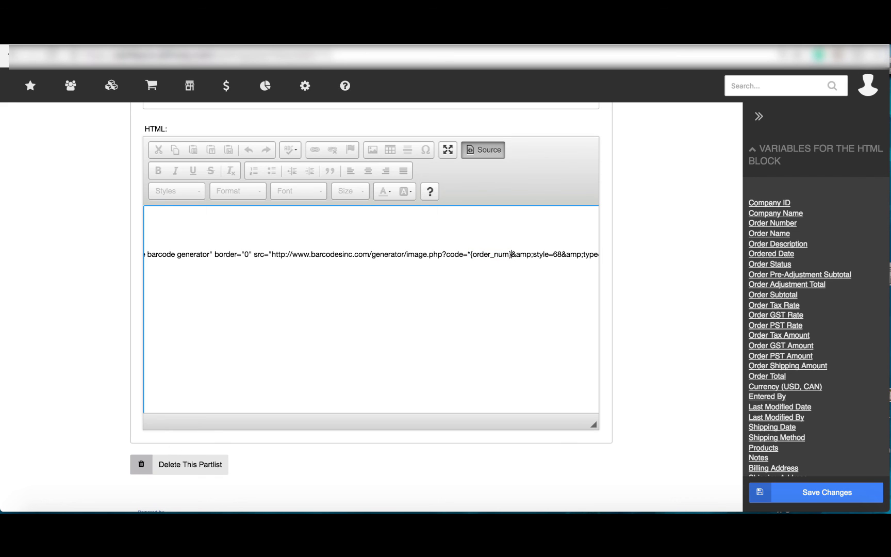
left_click(470, 255)
key("BackSpace")
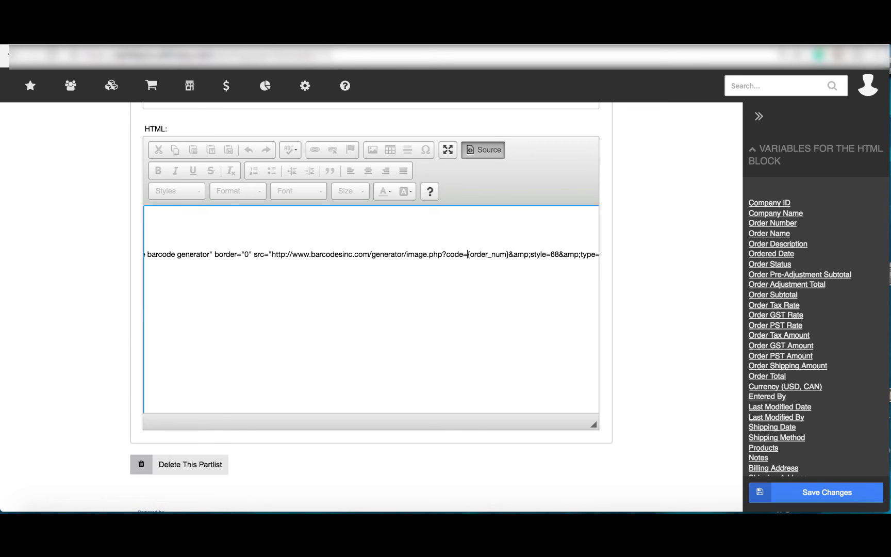
left_click(799, 491)
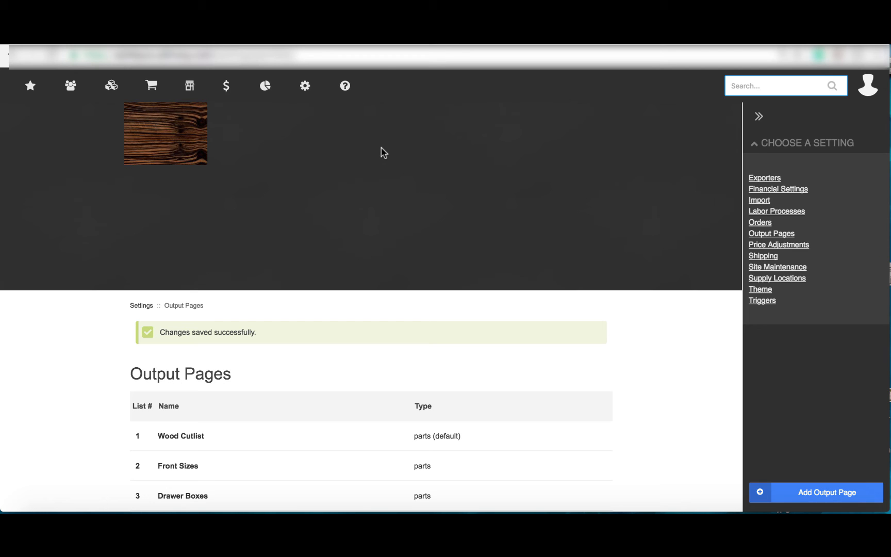
mouse_move(345, 87)
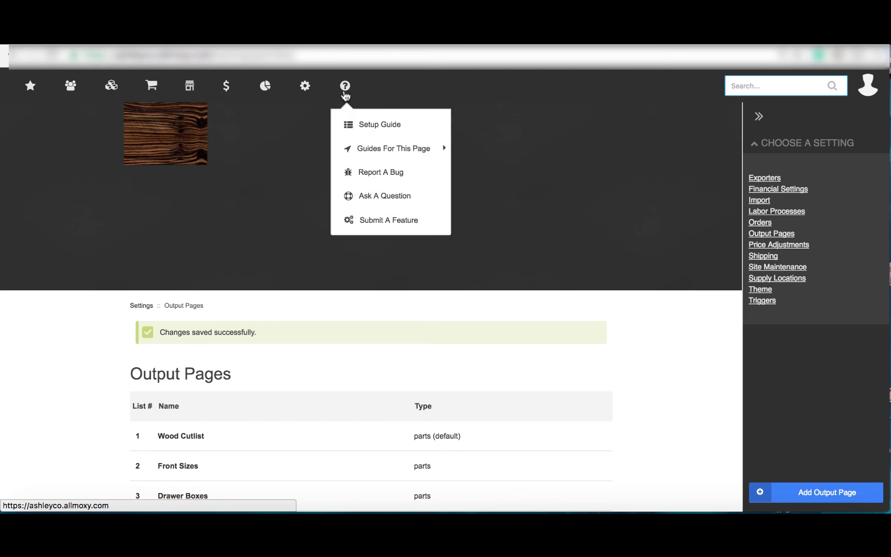